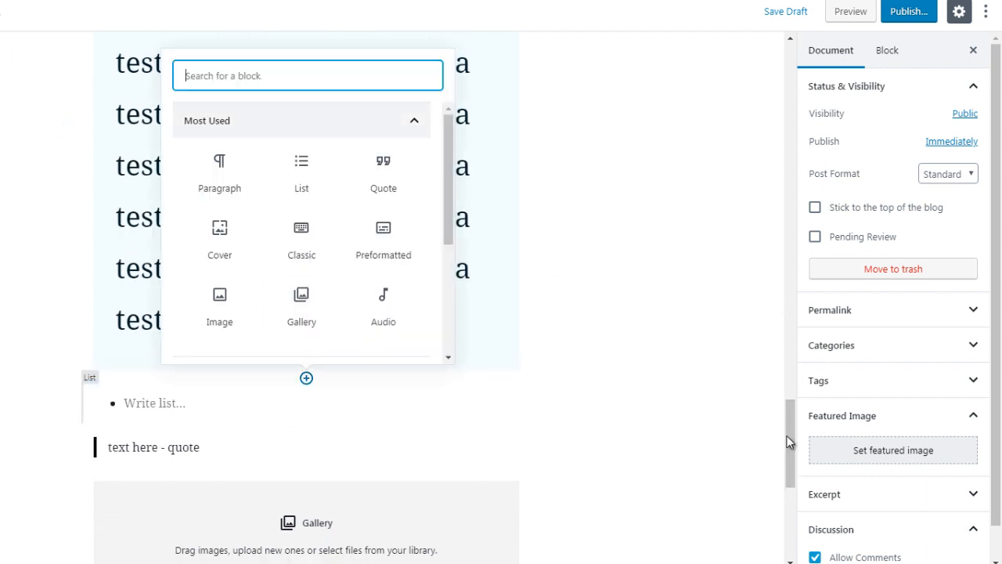
{"action": "left_click", "coordinate": [414, 121]}
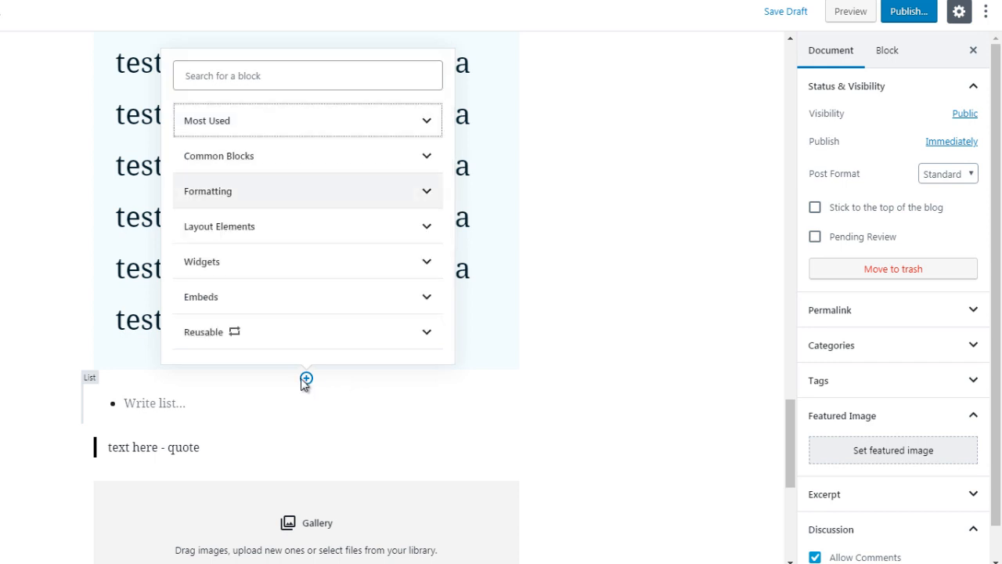
{"action": "left_click", "coordinate": [356, 235]}
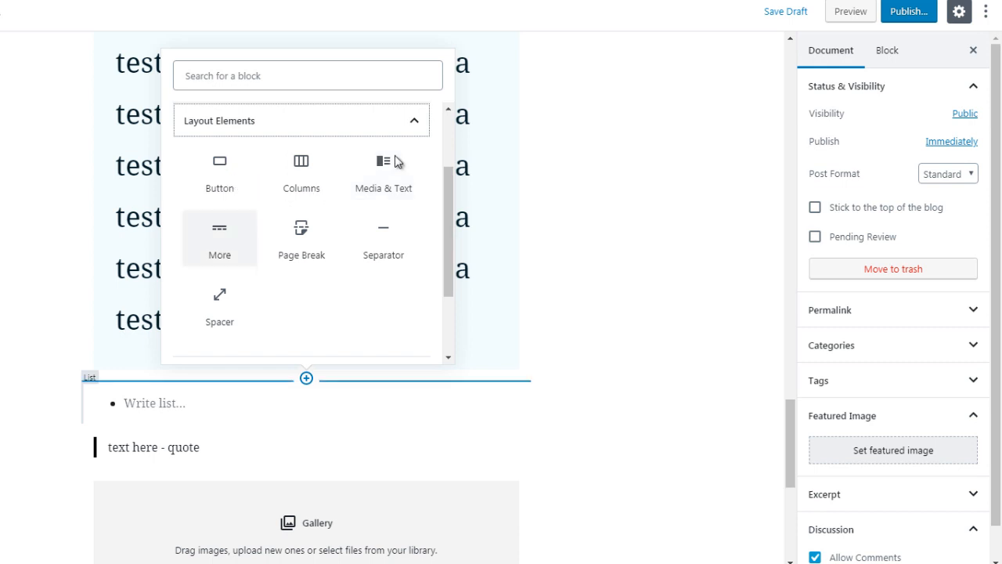
{"action": "left_click", "coordinate": [217, 168]}
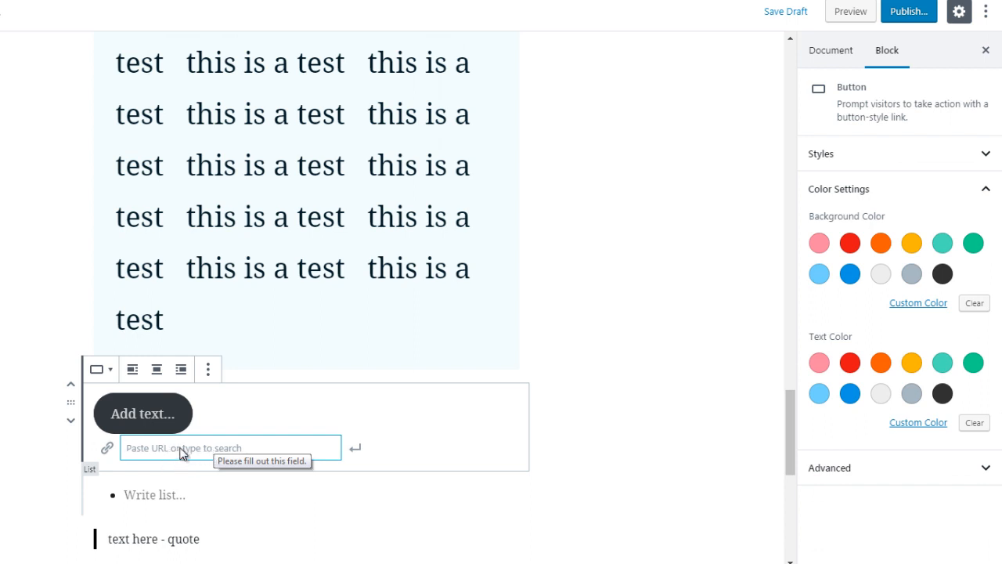
{"action": "type", "text": "www.google.com"}
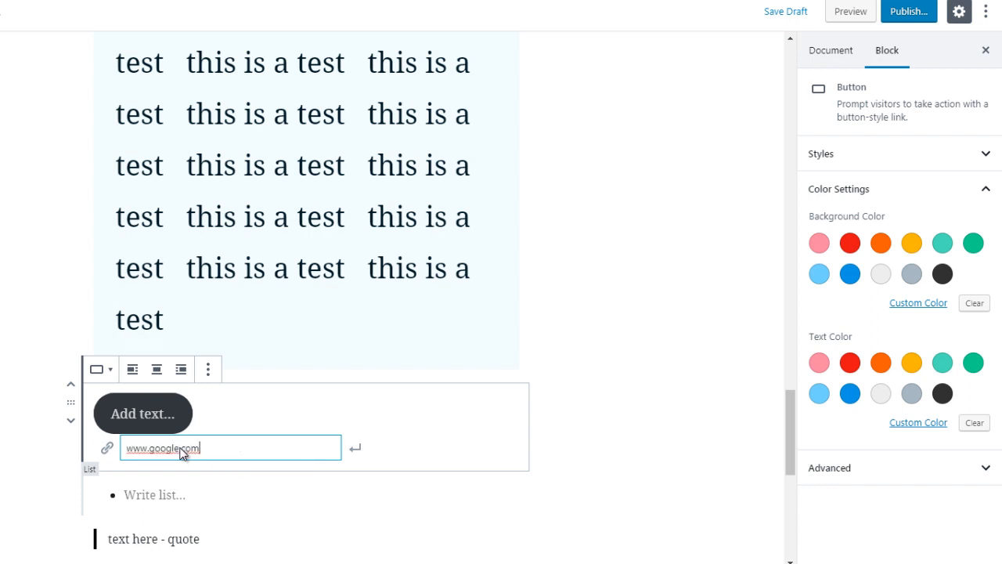
{"action": "left_click", "coordinate": [356, 449]}
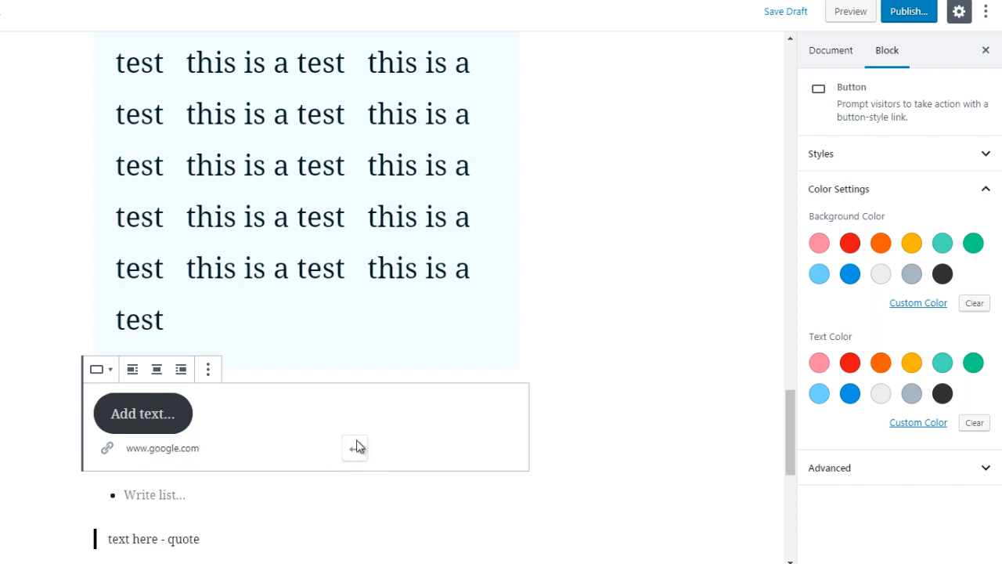
{"action": "left_click", "coordinate": [635, 363]}
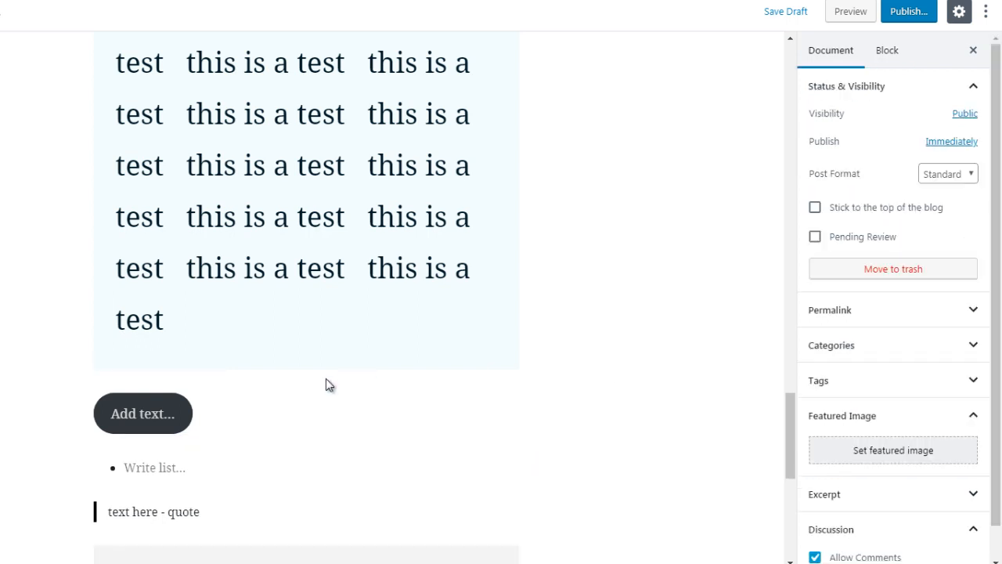
Label the new button "Email Me Here".
{"action": "left_click", "coordinate": [250, 403]}
{"action": "left_click", "coordinate": [57, 412]}
{"action": "left_click", "coordinate": [132, 417]}
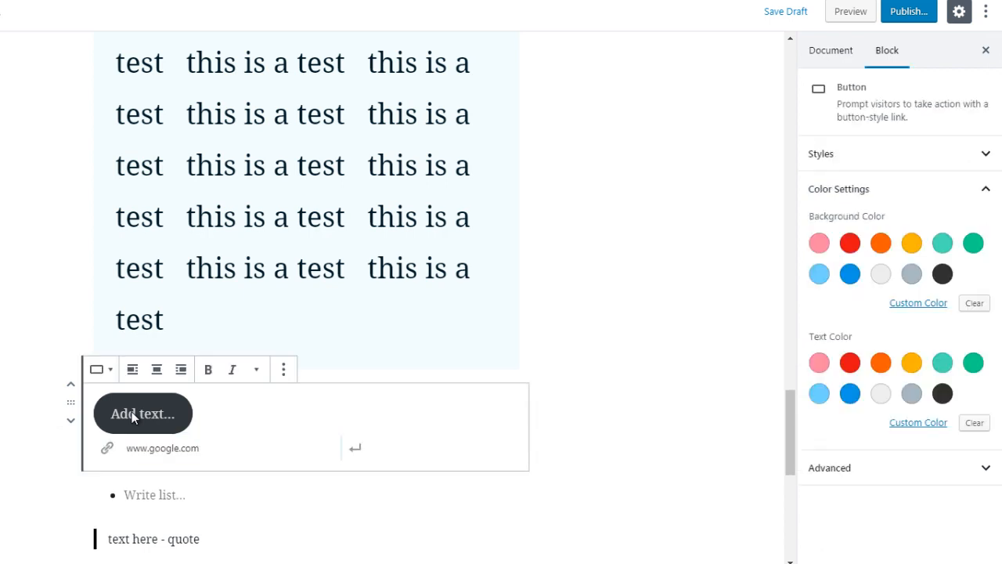
{"action": "type", "text": "ppp"}
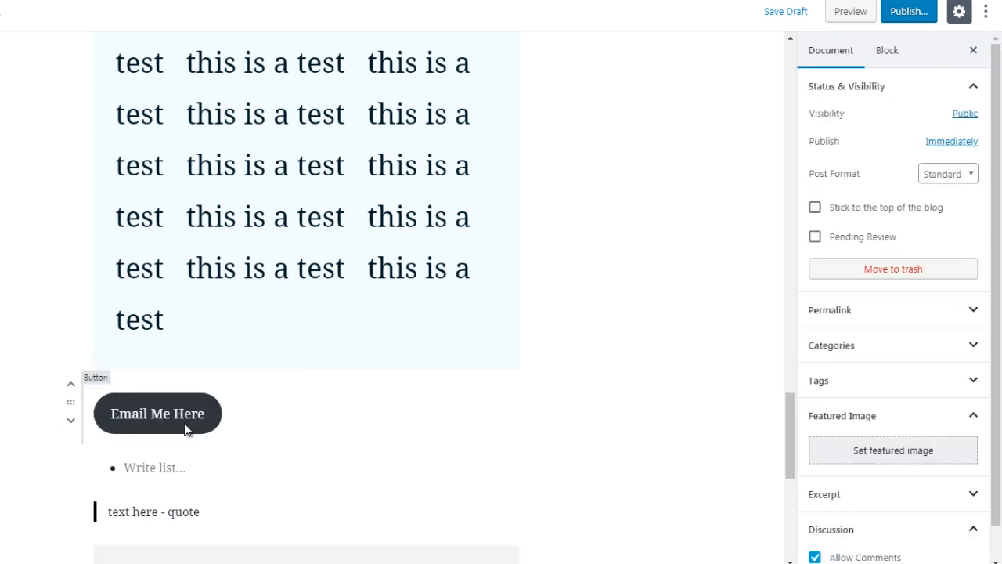
Try green and orange backgrounds on the Email Me Here button, finishing with a light gray background and near-black text.
{"action": "left_click", "coordinate": [245, 421]}
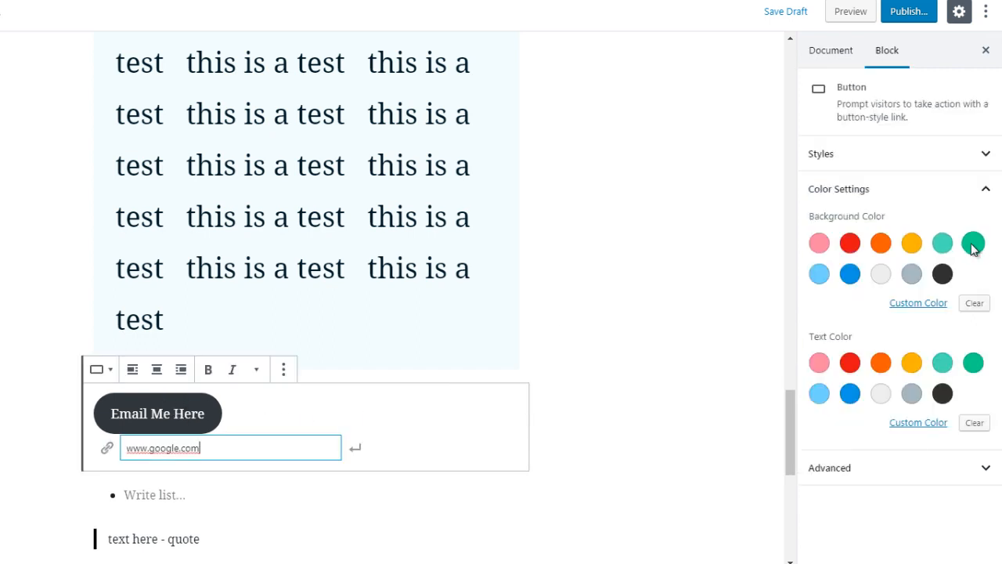
{"action": "left_click", "coordinate": [973, 244]}
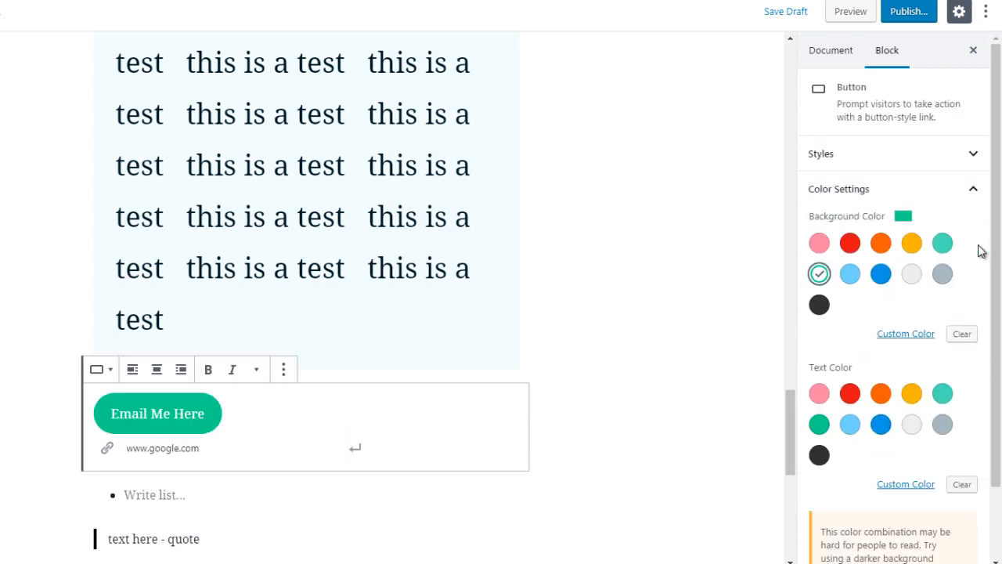
{"action": "left_click", "coordinate": [879, 244]}
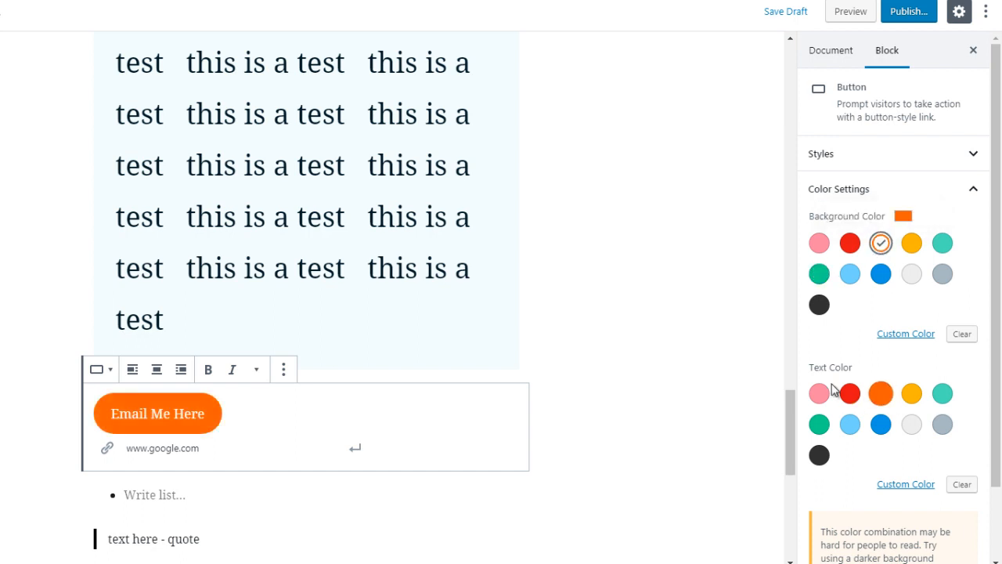
{"action": "left_click", "coordinate": [912, 425]}
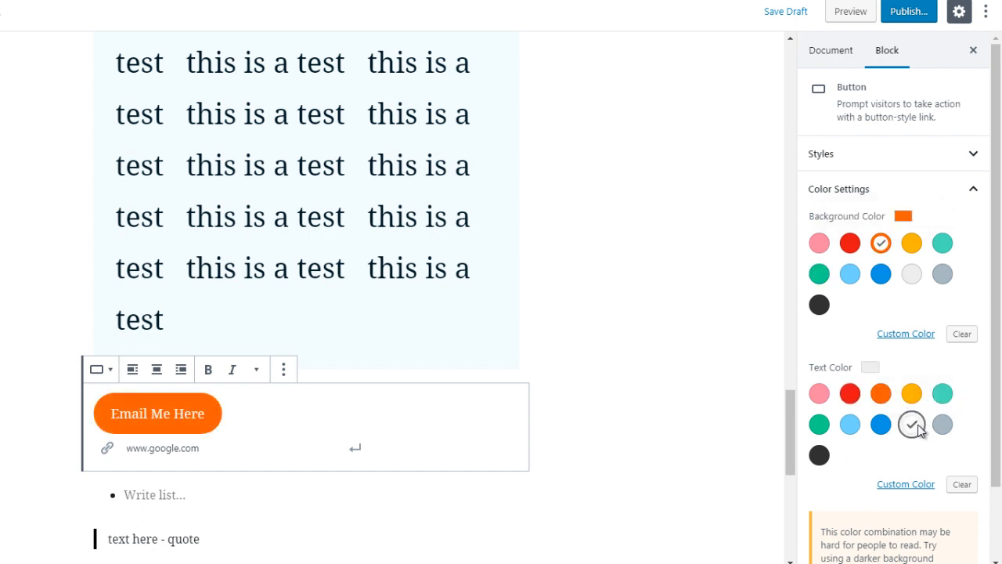
{"action": "left_click", "coordinate": [819, 456]}
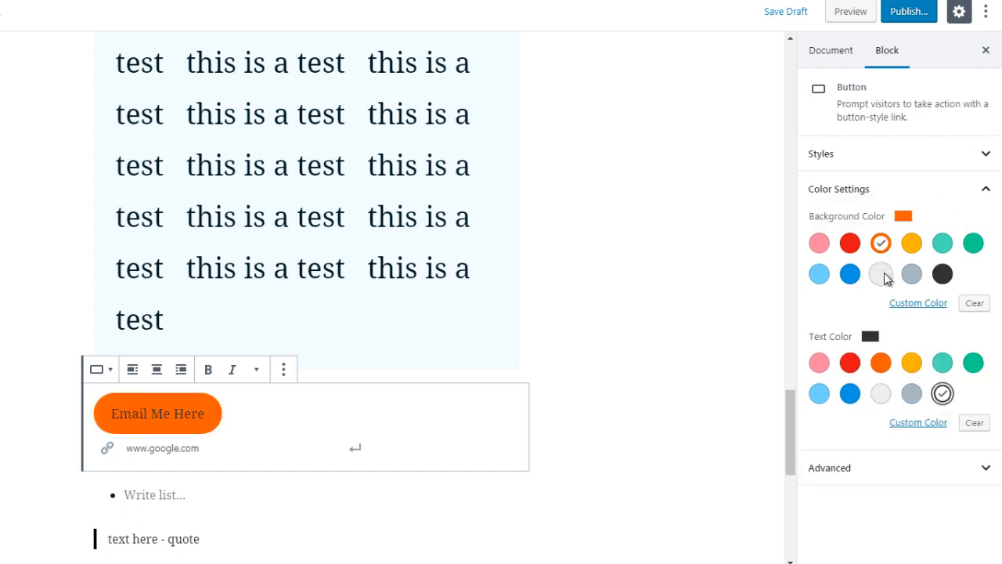
{"action": "left_click", "coordinate": [882, 274]}
{"action": "left_click", "coordinate": [602, 333]}
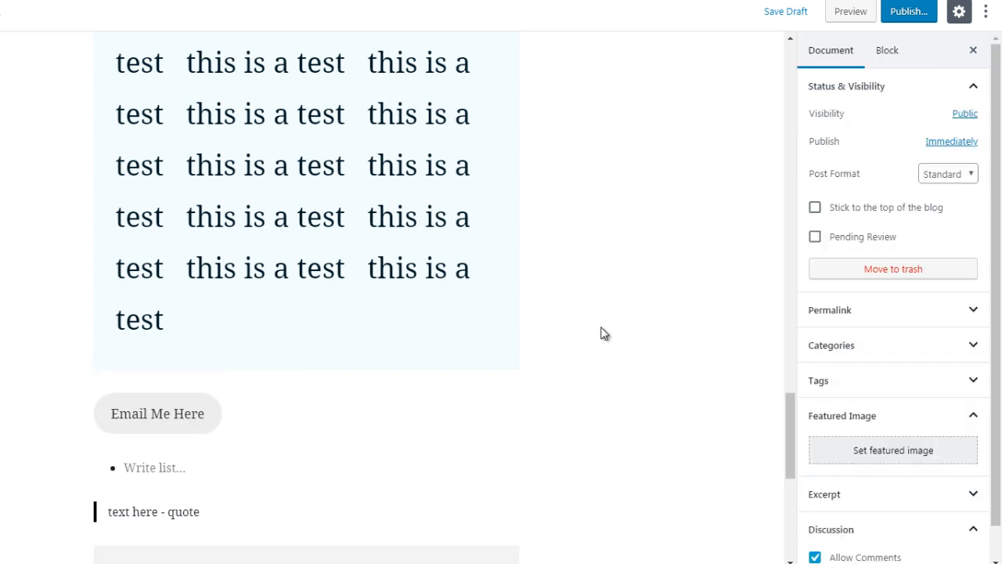
Insert a Columns block directly above the Email Me Here button.
{"action": "left_click", "coordinate": [306, 379]}
{"action": "left_click", "coordinate": [313, 127]}
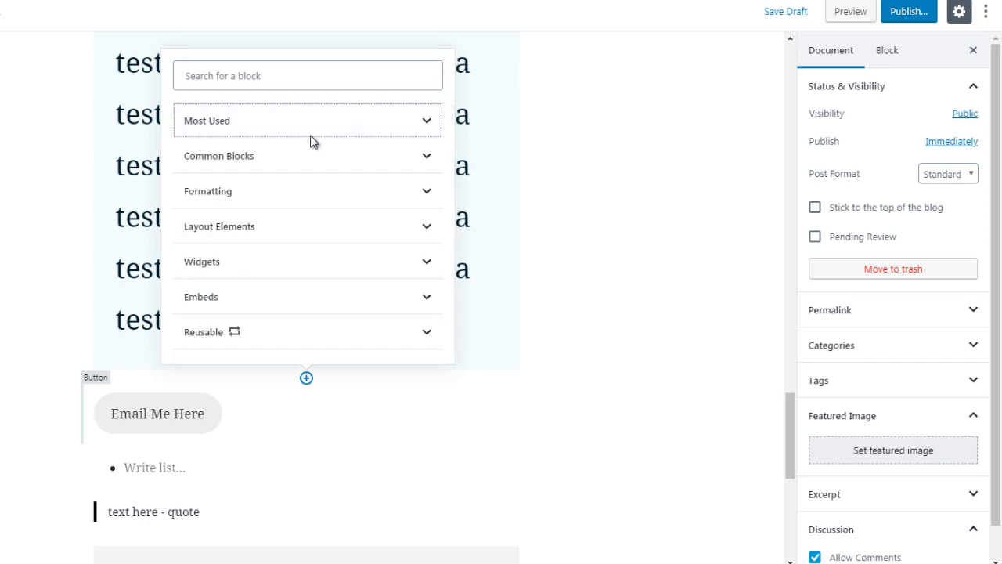
{"action": "left_click", "coordinate": [310, 227]}
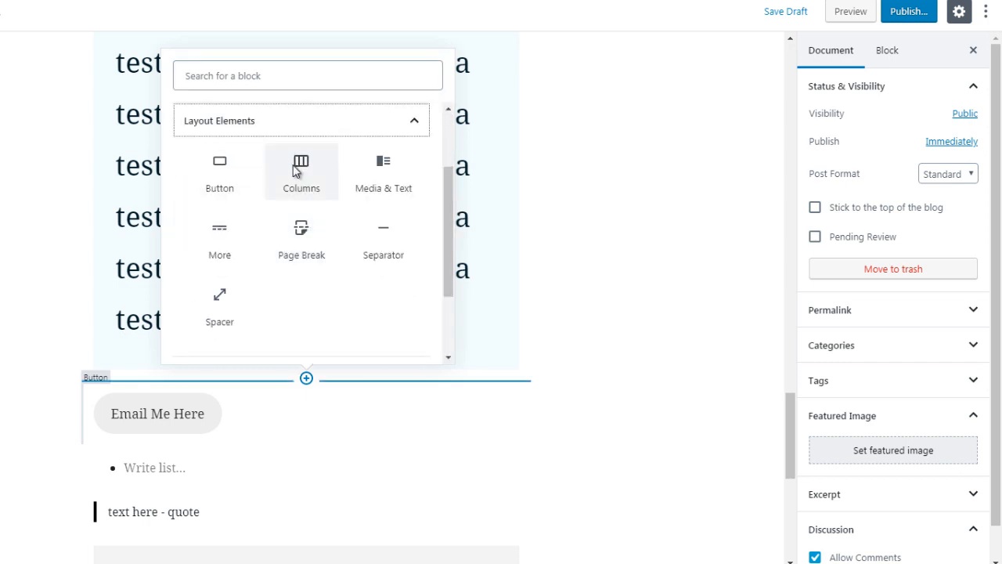
{"action": "left_click", "coordinate": [296, 171]}
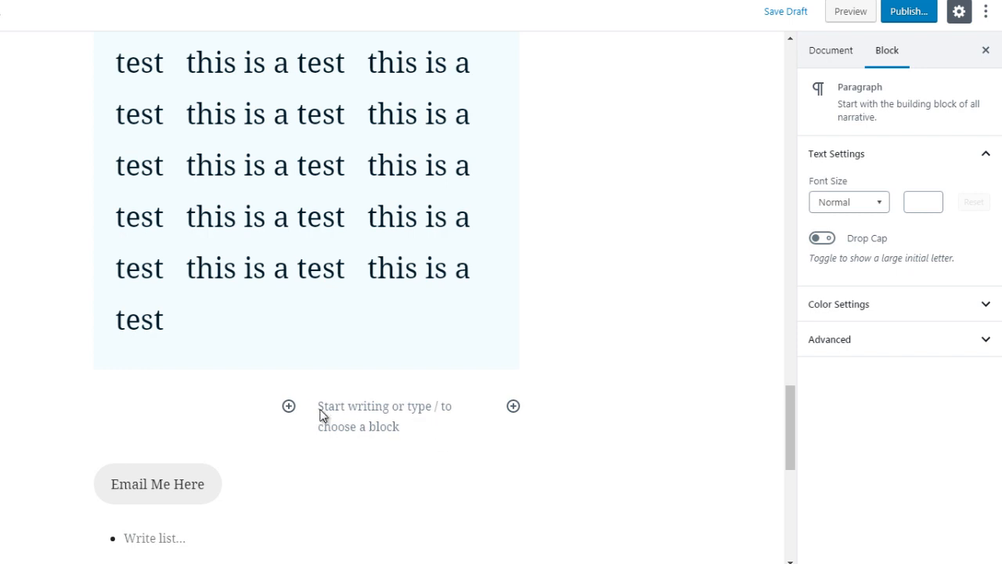
Add a Media & Text block in the second column of the Columns block.
{"action": "left_click", "coordinate": [289, 407]}
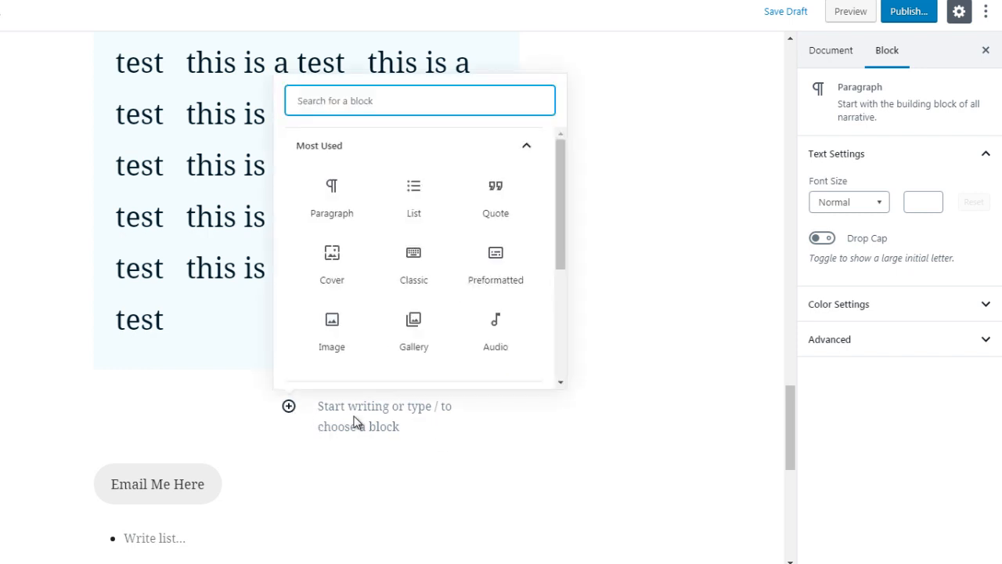
{"action": "left_click", "coordinate": [437, 419]}
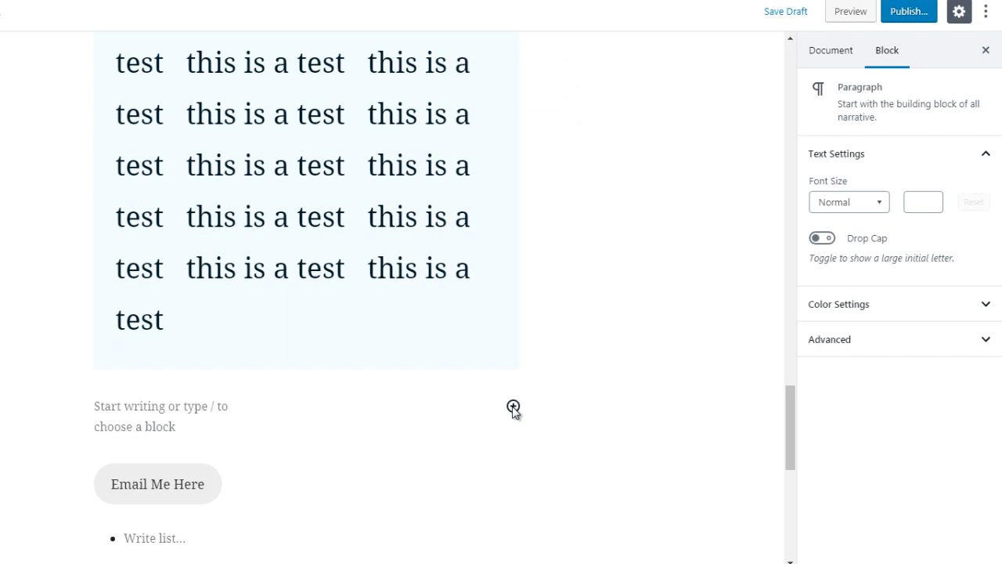
{"action": "left_click", "coordinate": [306, 449]}
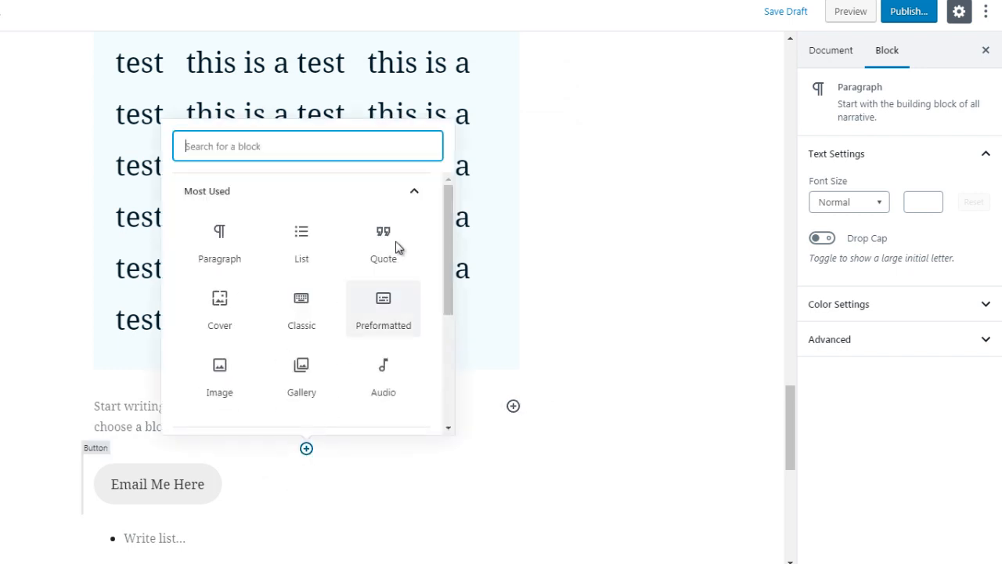
{"action": "left_click", "coordinate": [385, 195]}
{"action": "left_click", "coordinate": [297, 297]}
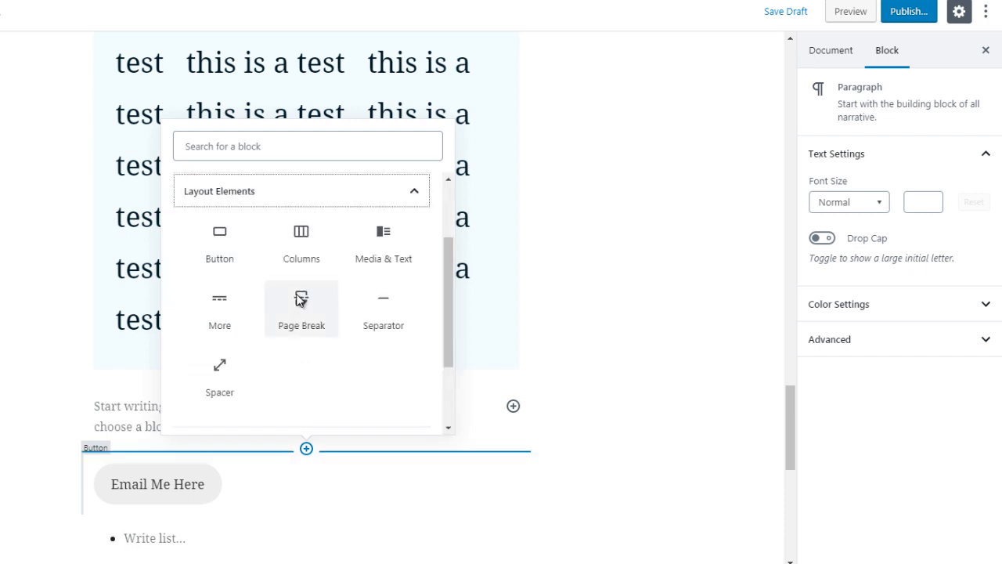
{"action": "left_click", "coordinate": [387, 259]}
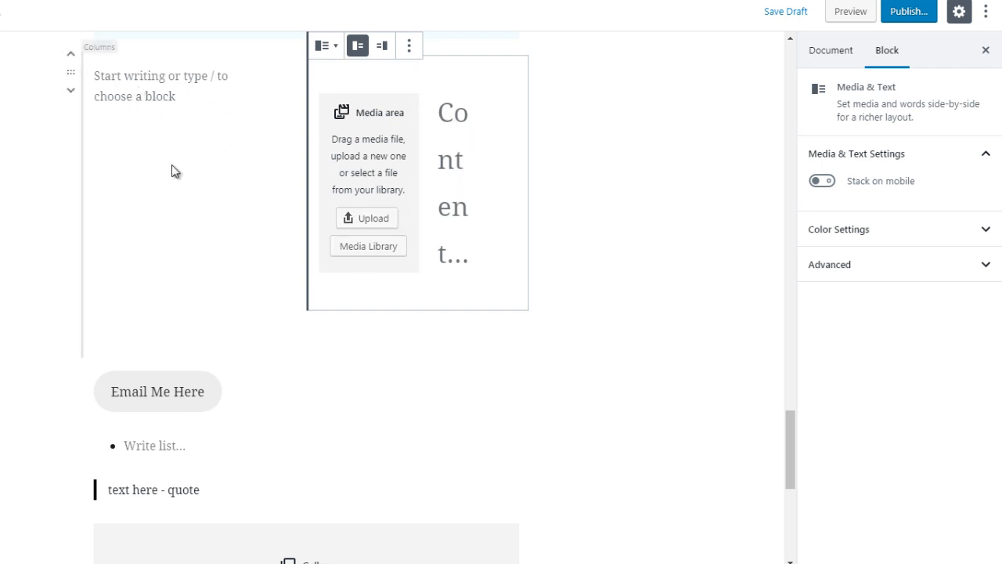
Insert a More block between the columns and the Email Me Here button.
{"action": "left_click", "coordinate": [306, 357]}
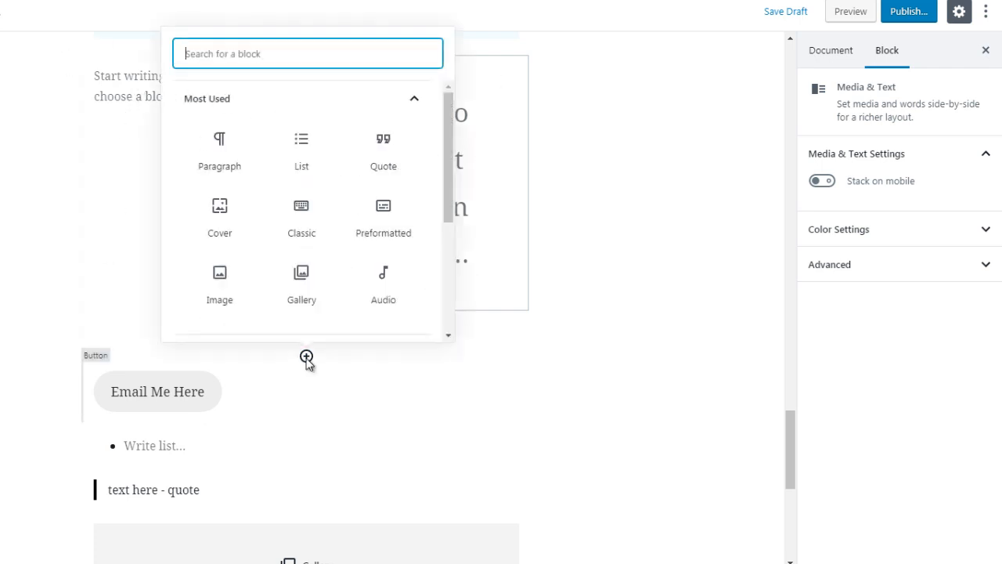
{"action": "left_click", "coordinate": [291, 98]}
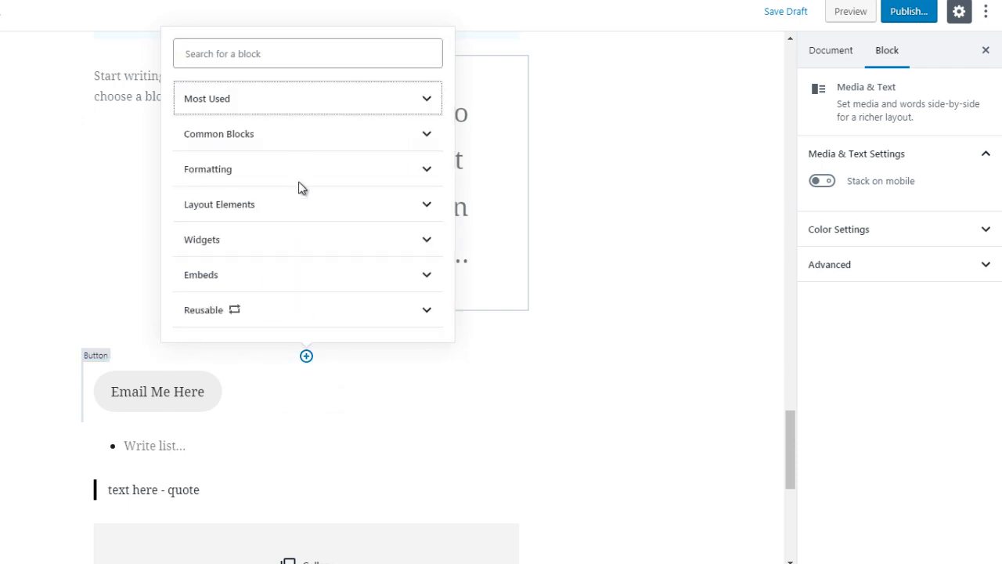
{"action": "left_click", "coordinate": [361, 203]}
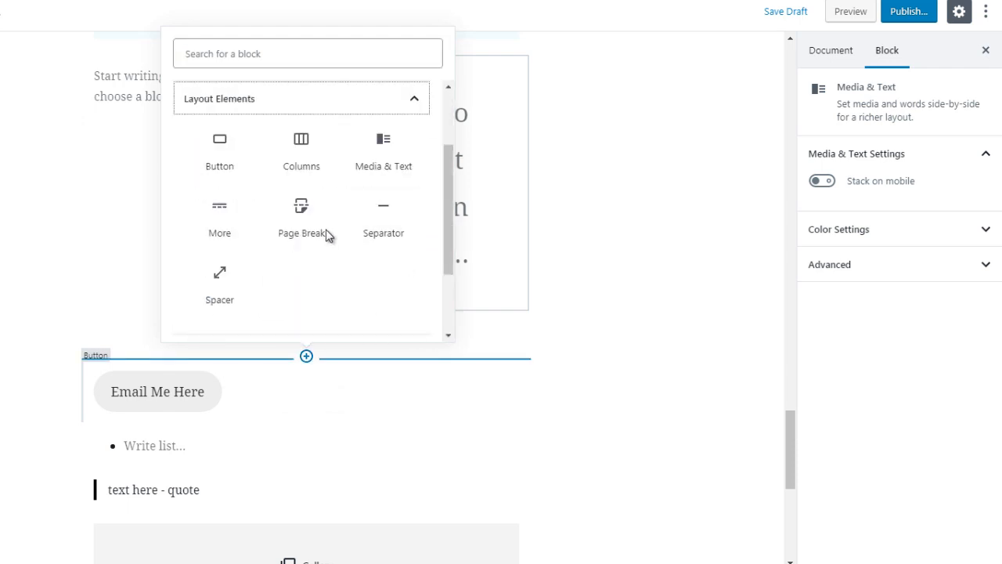
{"action": "left_click", "coordinate": [216, 219]}
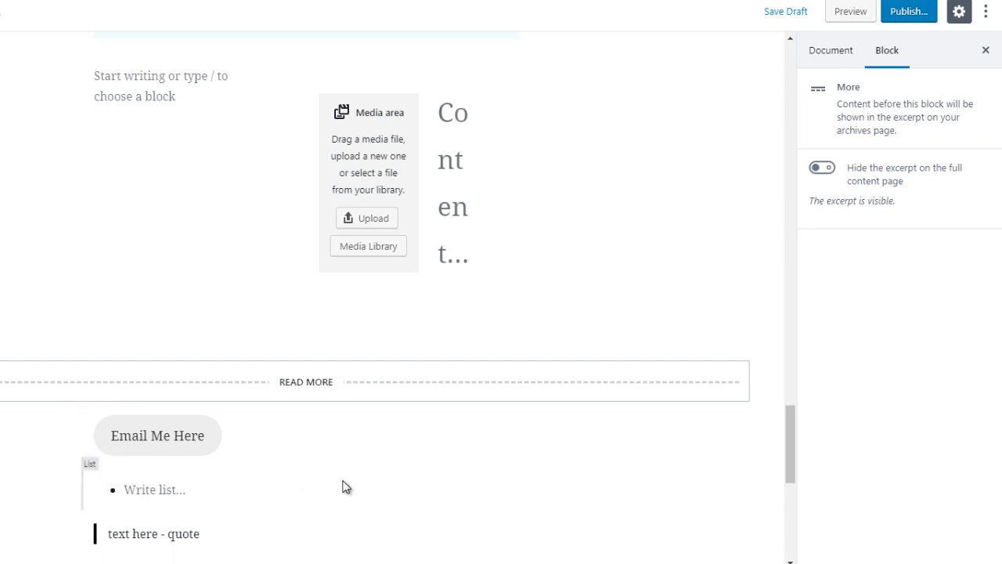
Insert a Page Break block between the Read More divider and the Email Me Here button.
{"action": "left_click", "coordinate": [307, 401]}
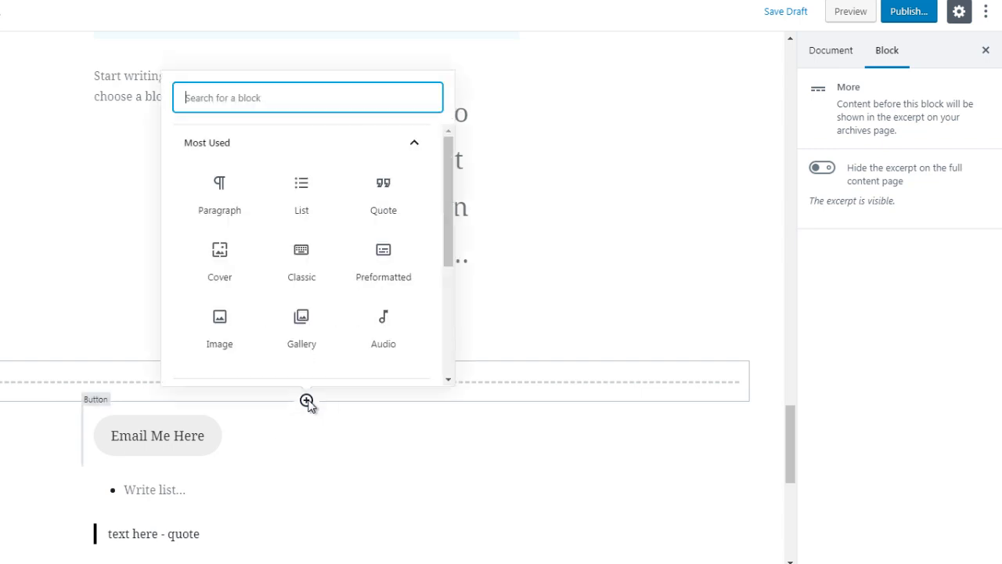
{"action": "left_click", "coordinate": [362, 149]}
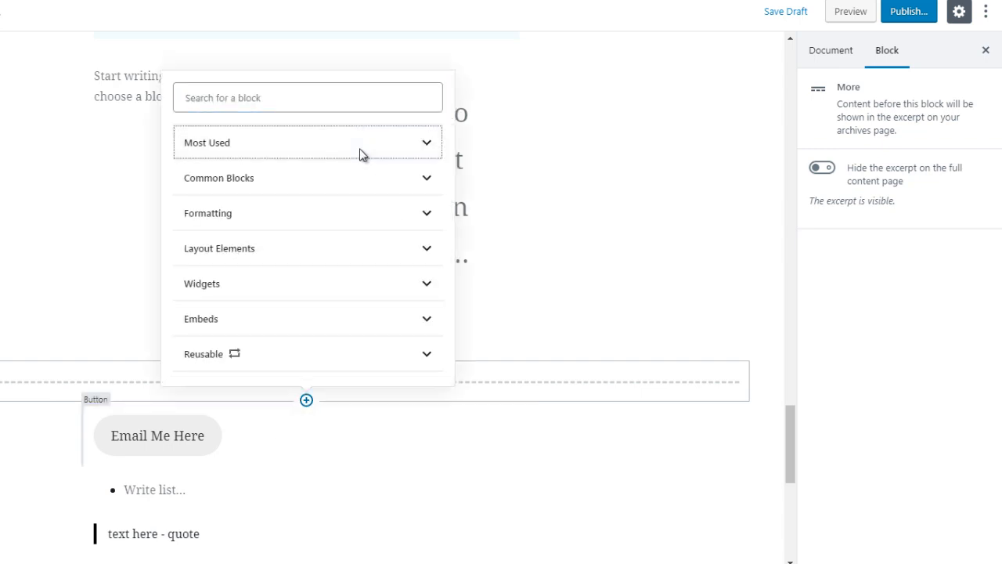
{"action": "left_click", "coordinate": [327, 248]}
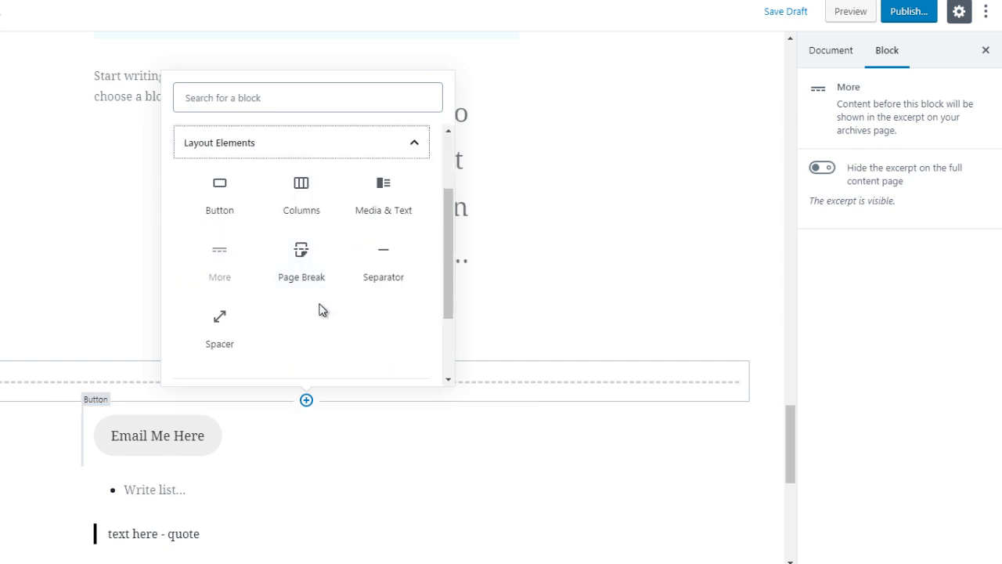
{"action": "left_click", "coordinate": [297, 270]}
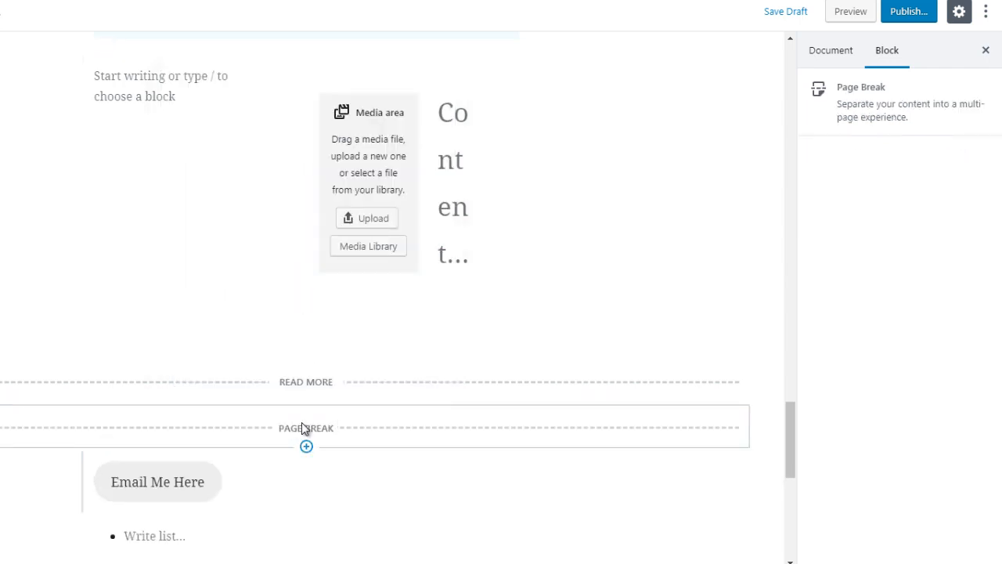
Insert a Separator block between the page break and the Email Me Here button.
{"action": "mouse_move", "coordinate": [306, 450]}
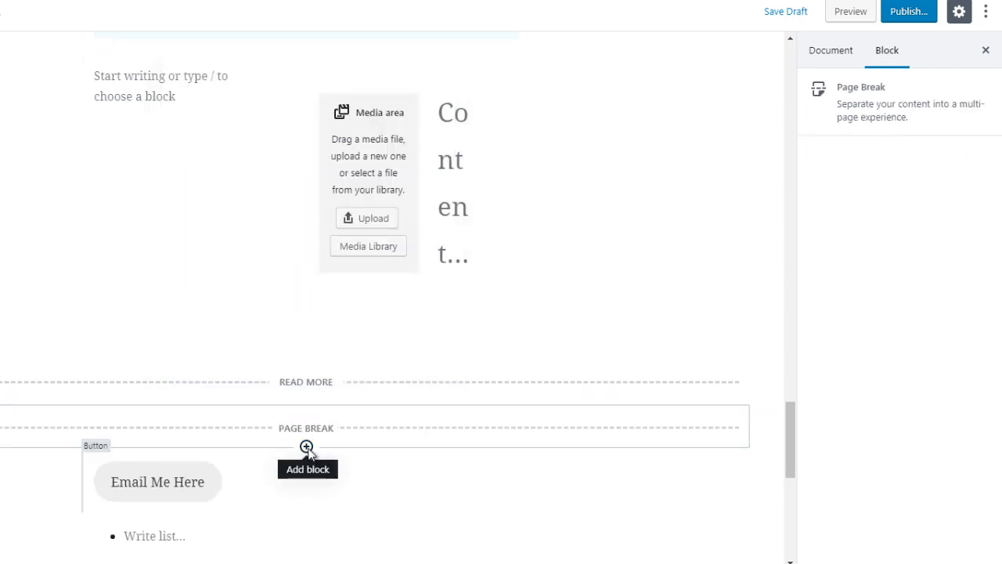
{"action": "left_click", "coordinate": [307, 448]}
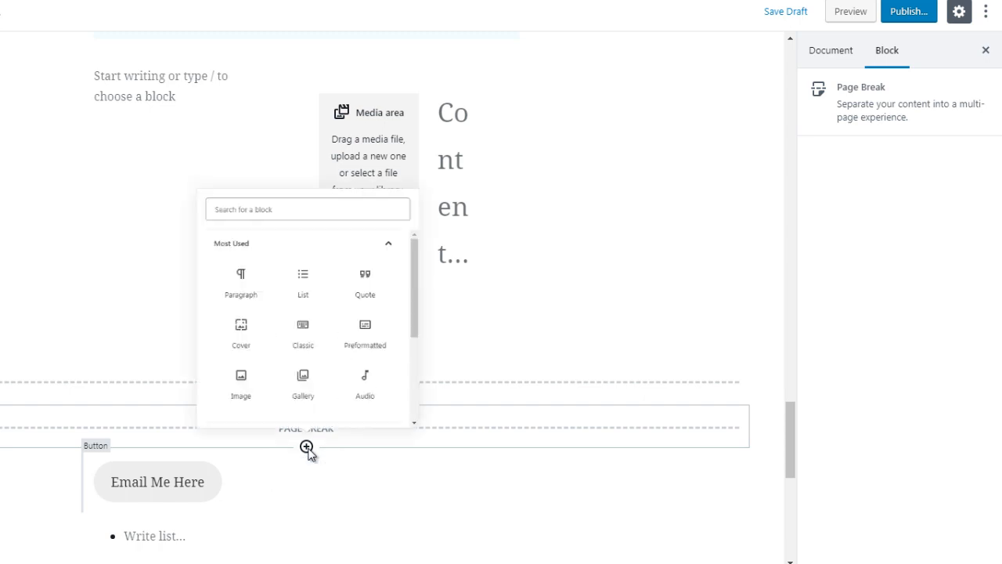
{"action": "left_click", "coordinate": [331, 197]}
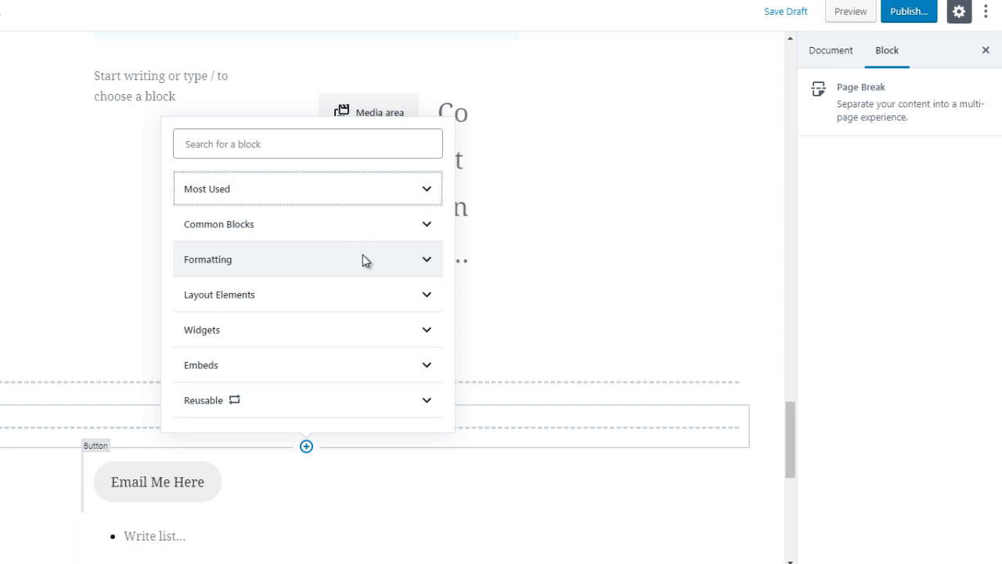
{"action": "left_click", "coordinate": [356, 291]}
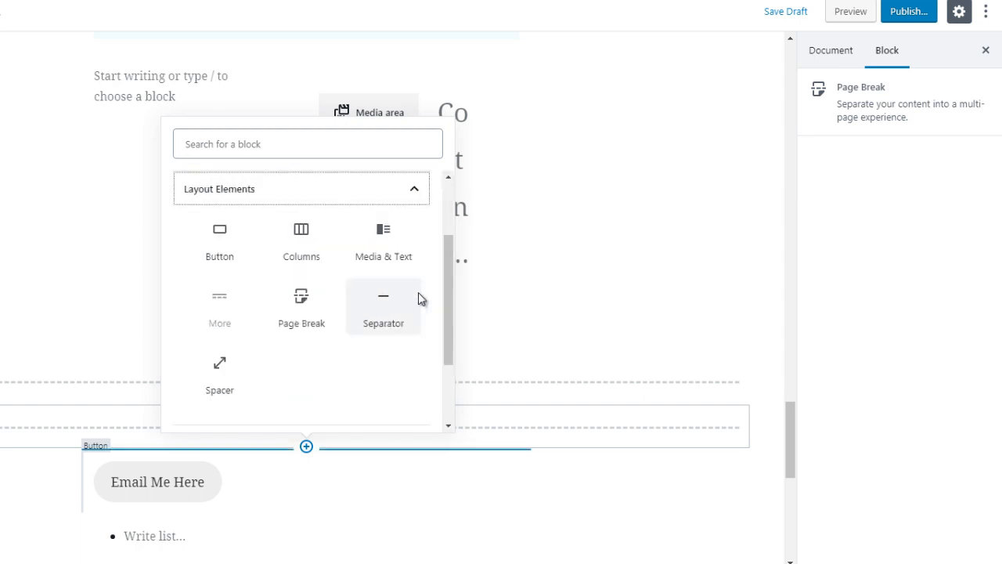
{"action": "left_click", "coordinate": [382, 313]}
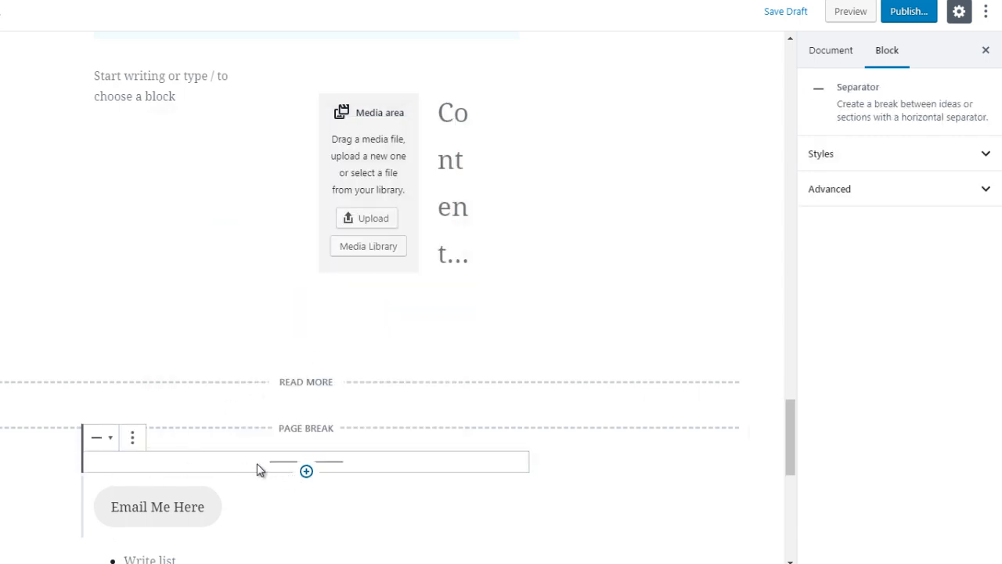
Insert a Spacer block between the columns and the Read More divider, and deselect it.
{"action": "left_click", "coordinate": [306, 355]}
{"action": "scroll", "coordinate": [414, 282], "scroll_direction": "down", "scroll_amount": 1}
{"action": "left_click", "coordinate": [358, 248]}
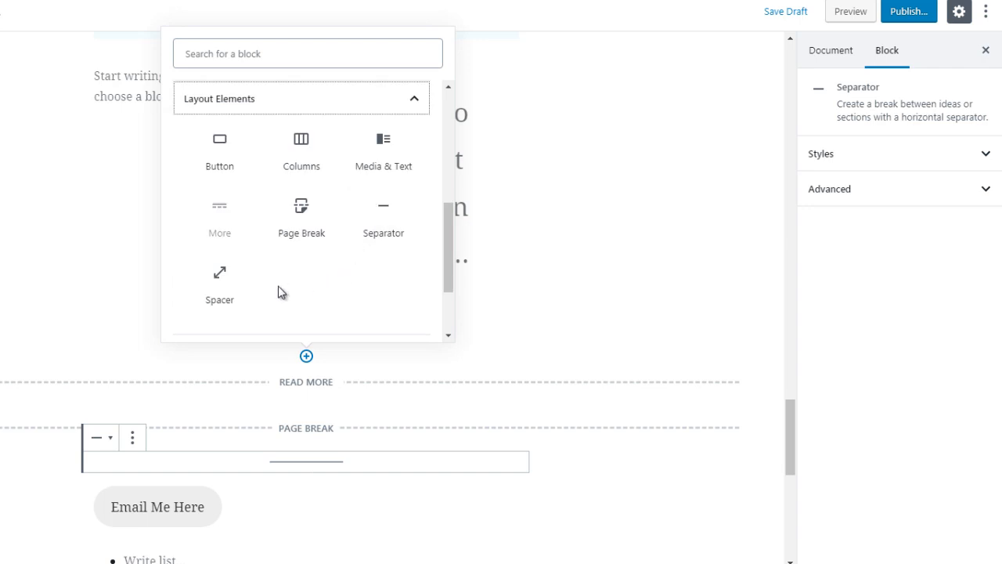
{"action": "left_click", "coordinate": [221, 292]}
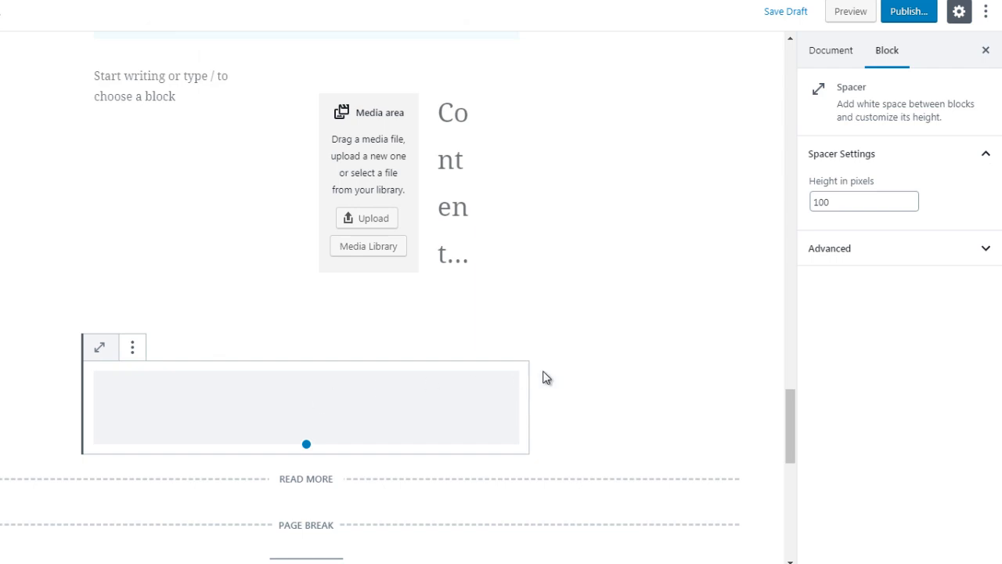
{"action": "left_click", "coordinate": [604, 401]}
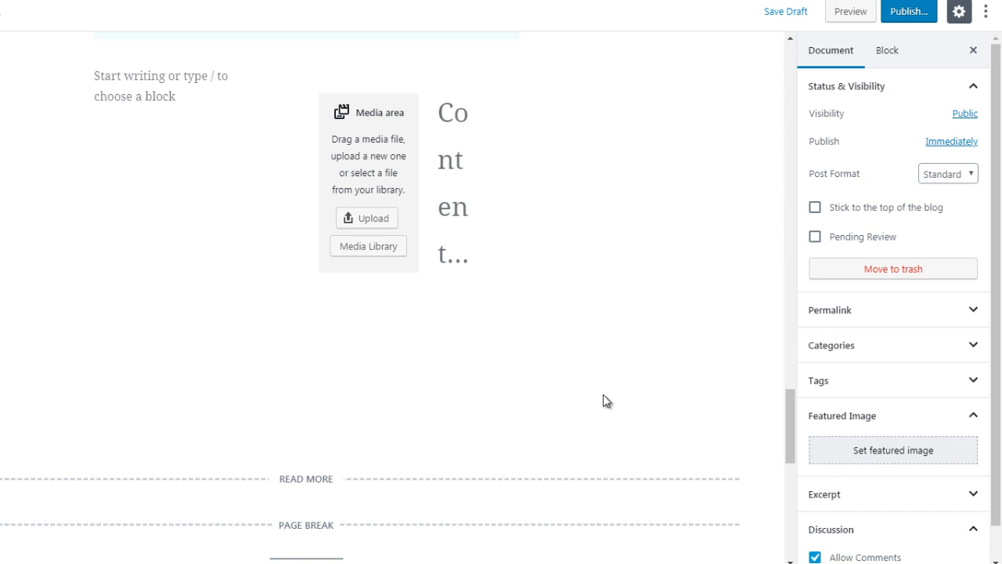
Set the height of the spacer above the Read More divider to 50 pixels and deselect the block.
{"action": "left_click", "coordinate": [335, 401]}
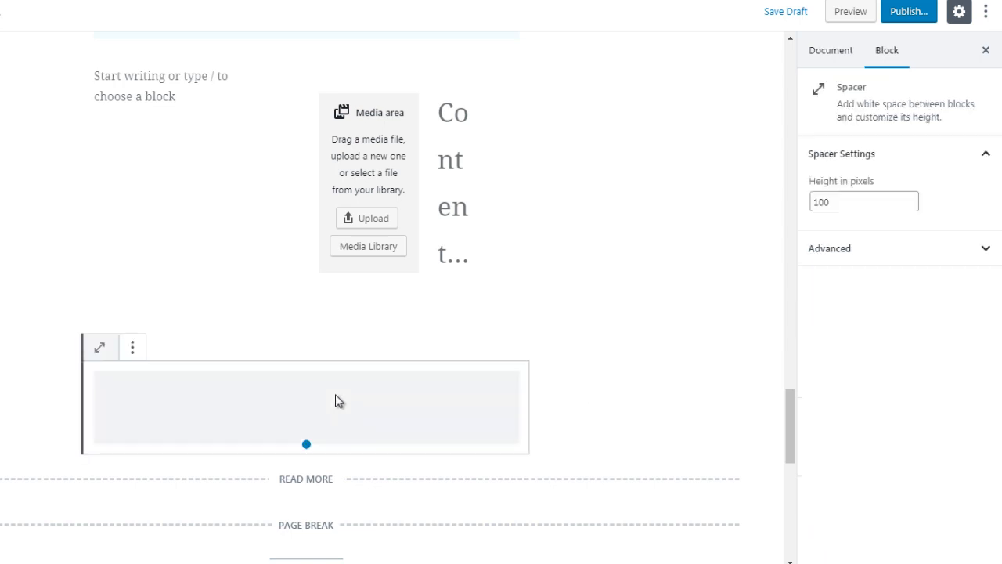
{"action": "left_click_drag", "start_coordinate": [853, 206], "coordinate": [806, 196]}
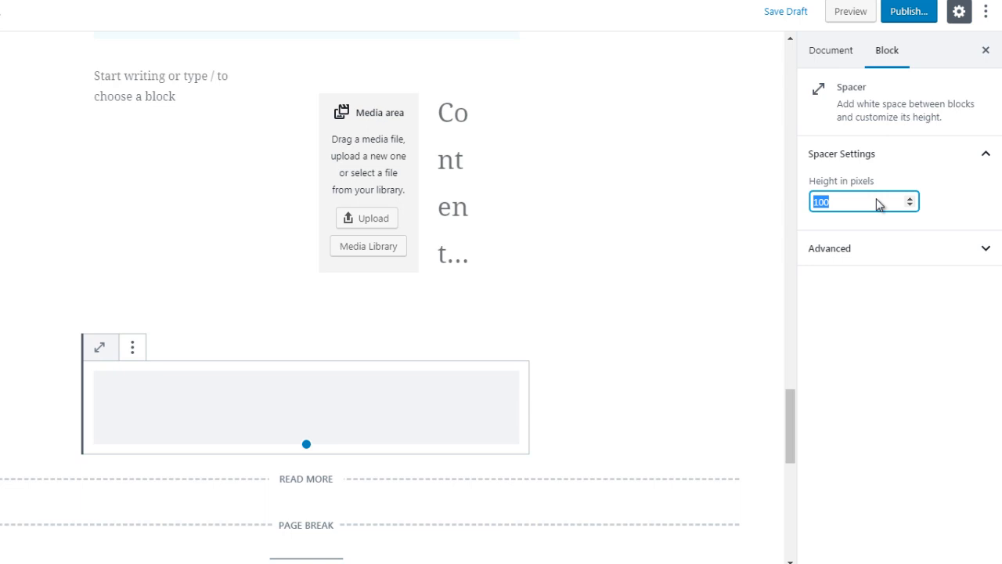
{"action": "type", "text": "50"}
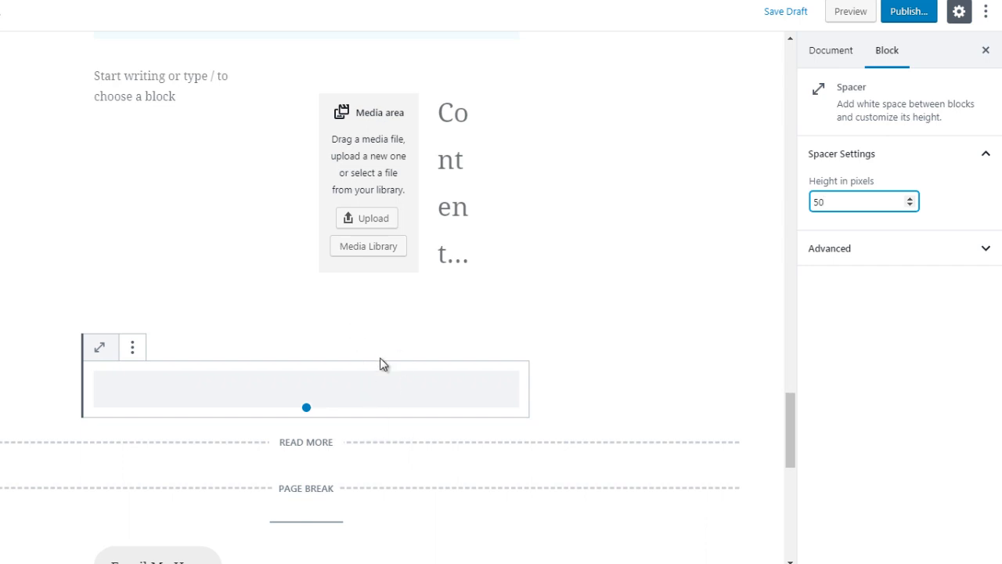
{"action": "left_click", "coordinate": [610, 324]}
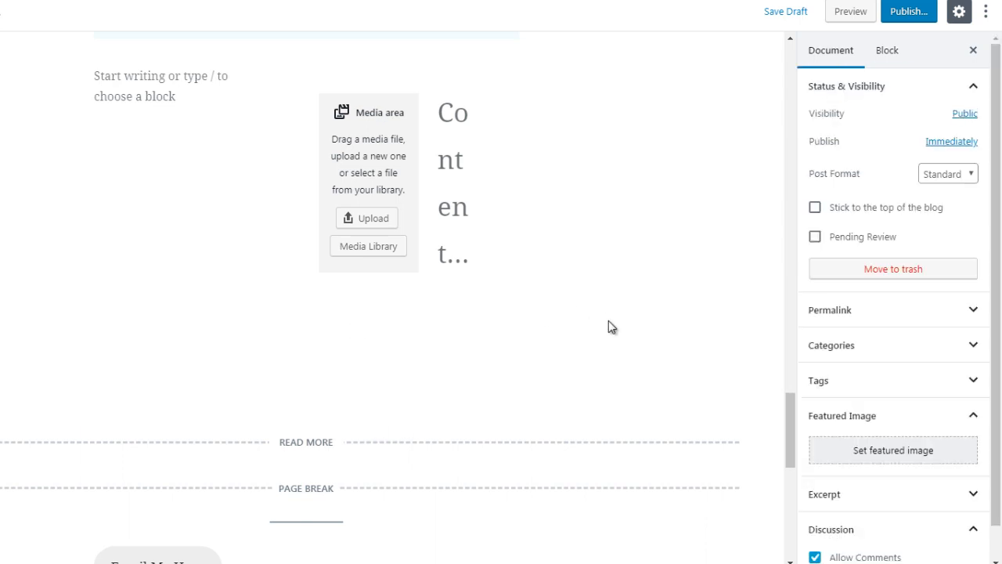